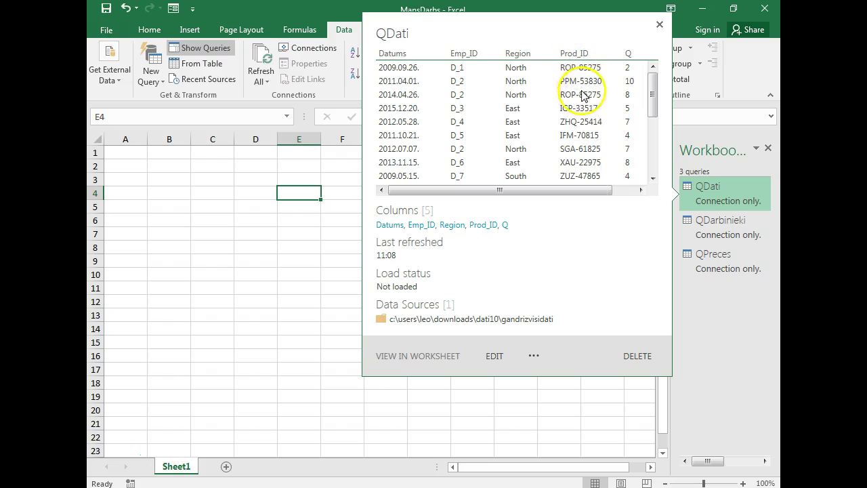
Start a merge of two workbook queries, with QDati as the first table and QDarbinieki as the second.
mouse_move(719, 261)
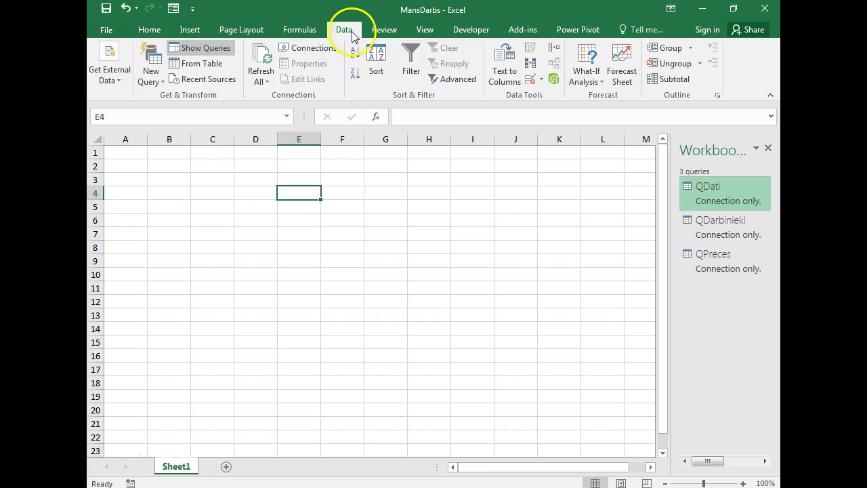
click(150, 75)
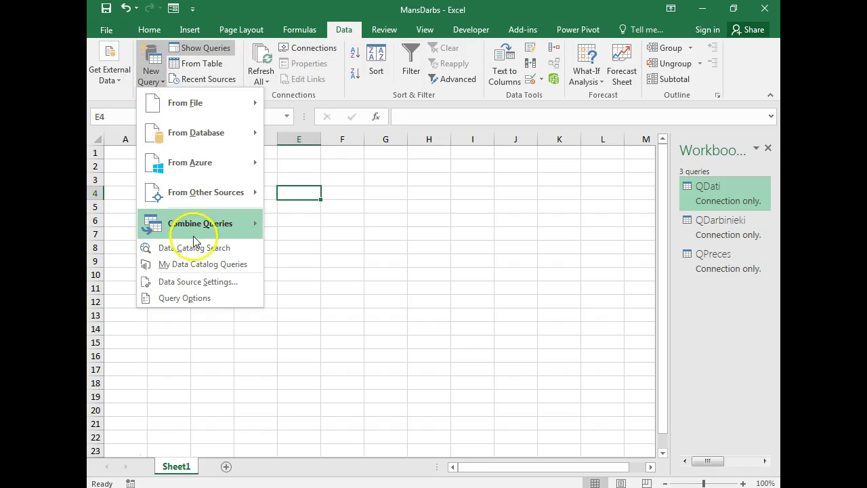
mouse_move(221, 228)
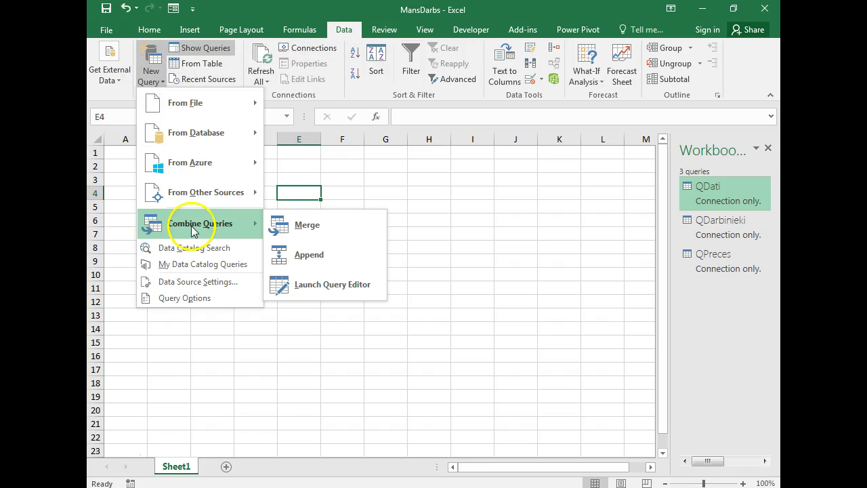
click(313, 230)
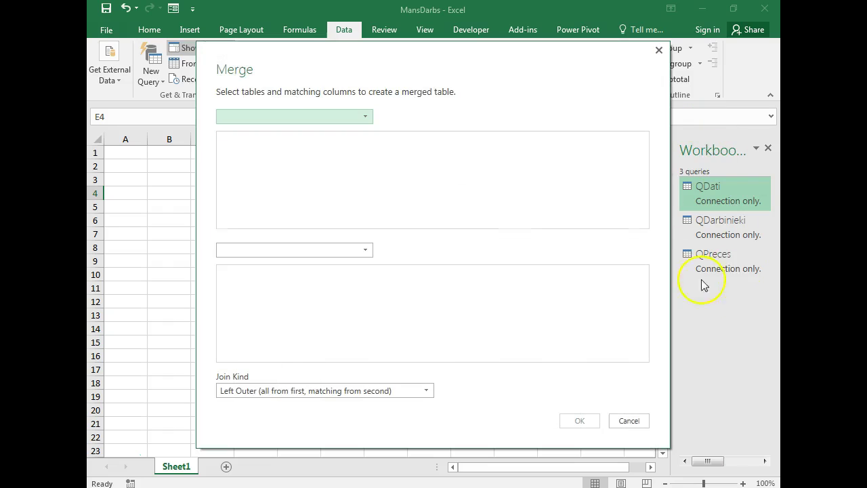
click(363, 117)
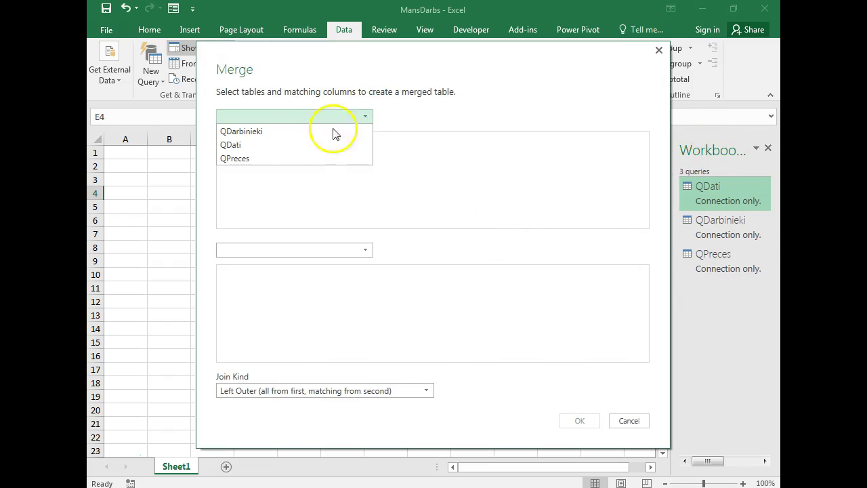
click(250, 144)
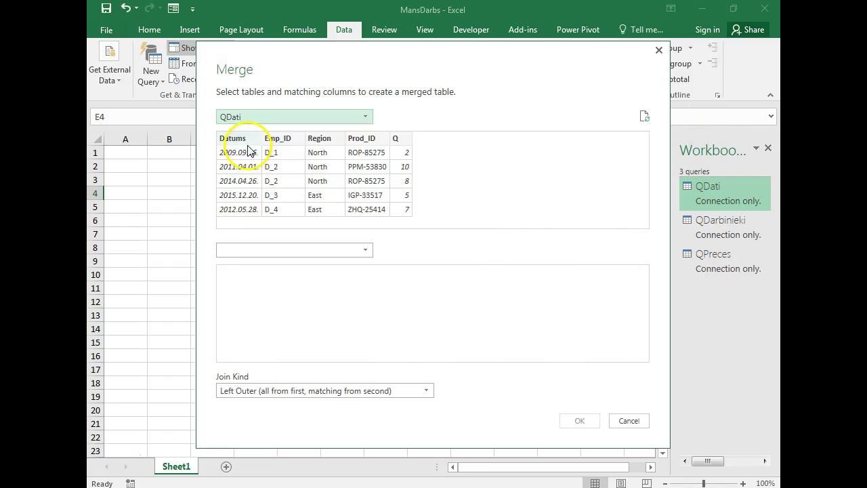
click(362, 250)
click(324, 265)
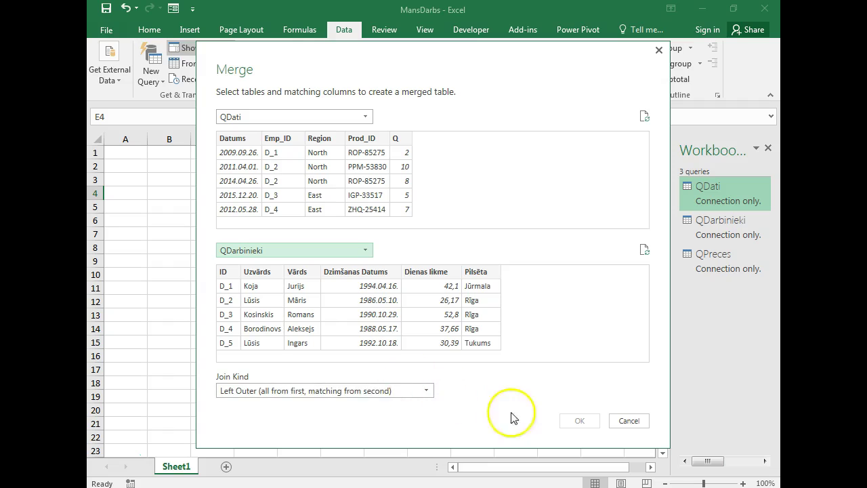
Match Emp_ID in QDati to ID in QDarbinieki and create the merged query with the Left Outer join kind.
drag(513, 59, 495, 43)
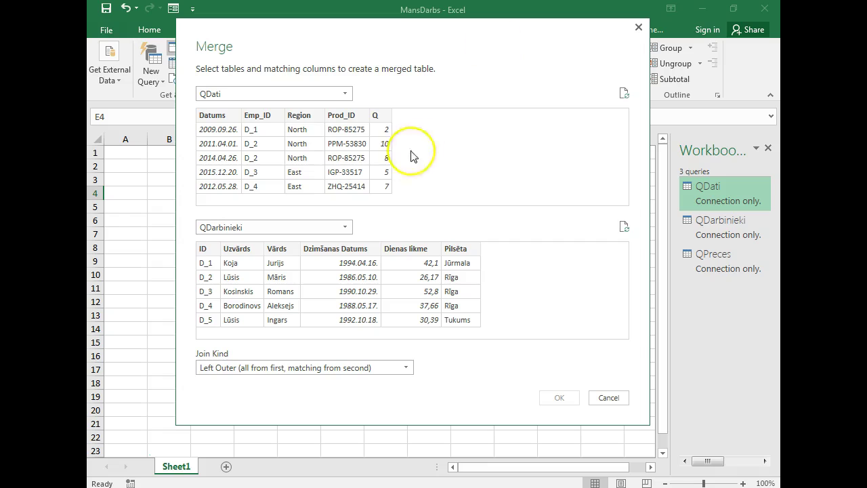
click(260, 122)
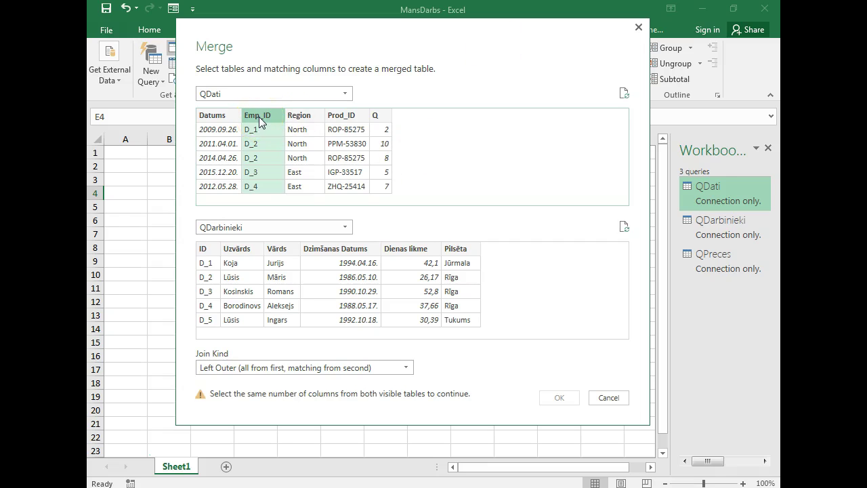
click(204, 248)
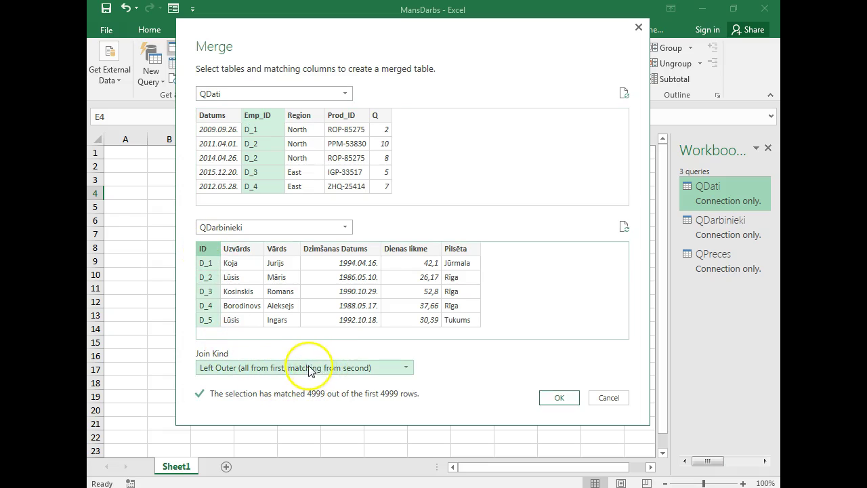
drag(302, 30, 286, 16)
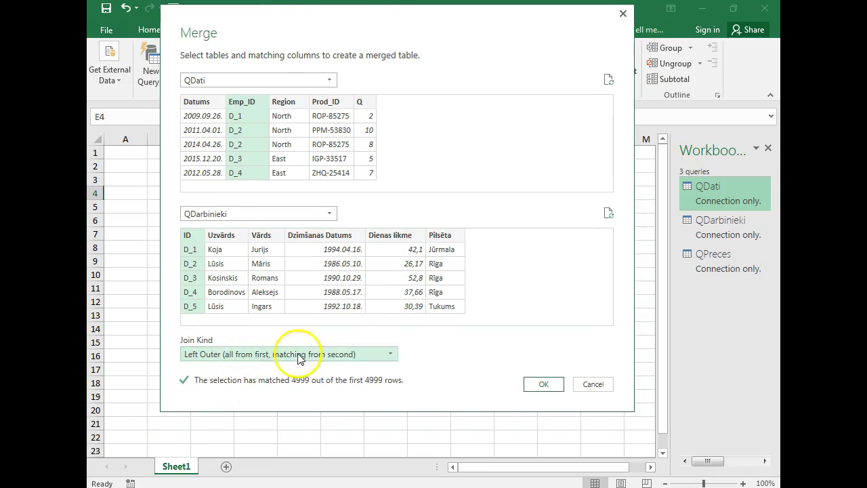
click(392, 355)
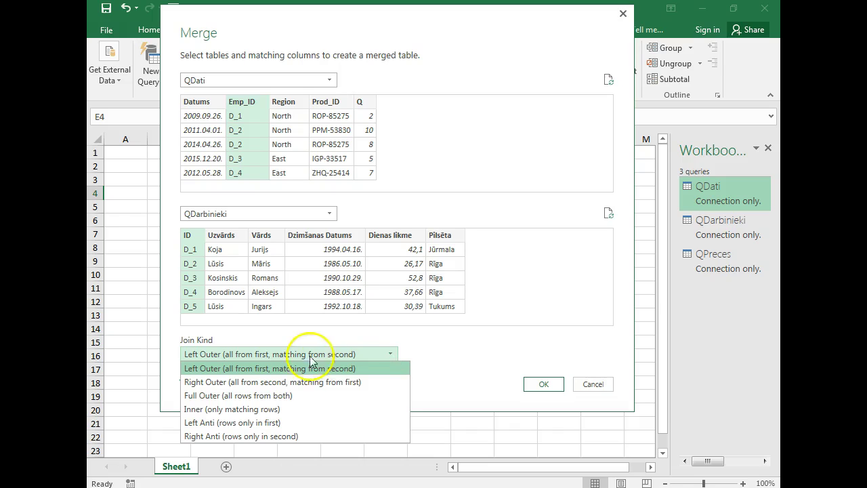
click(229, 365)
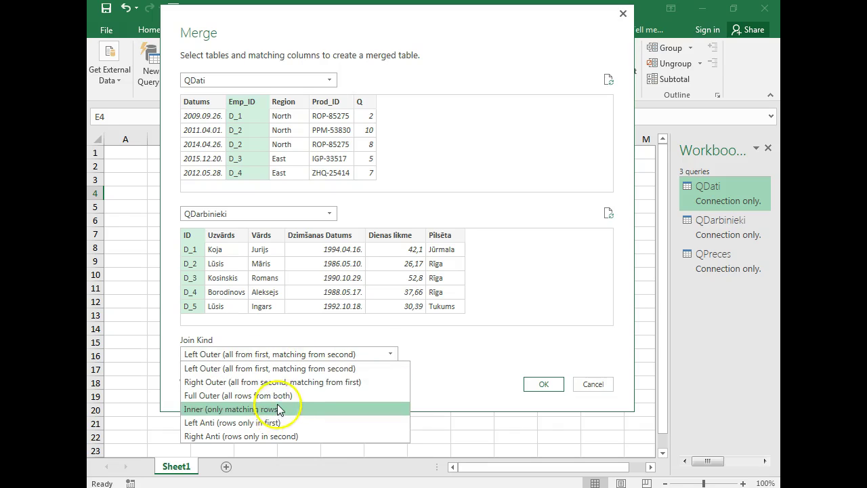
click(447, 360)
click(152, 464)
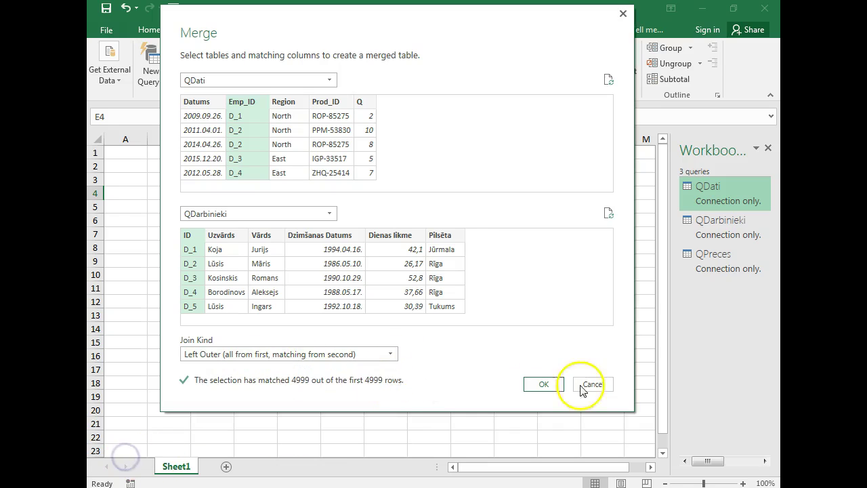
click(543, 385)
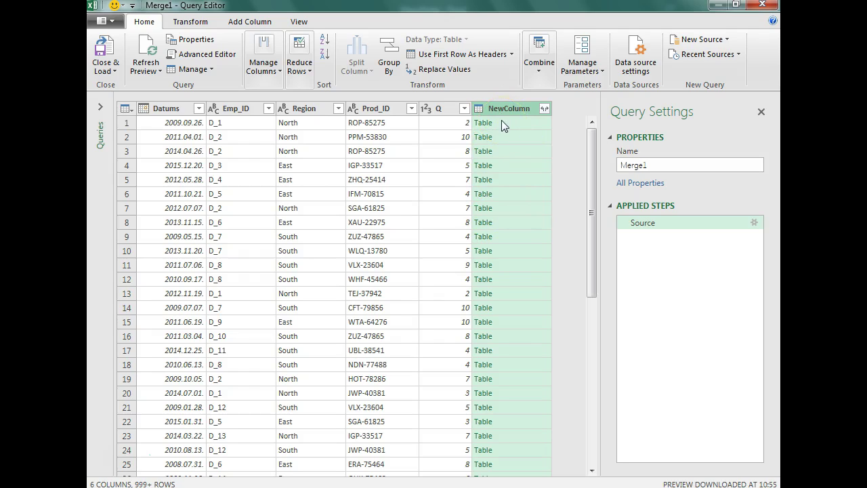
Expand NewColumn into all its columns except ID, without using the original column name as prefix.
click(544, 109)
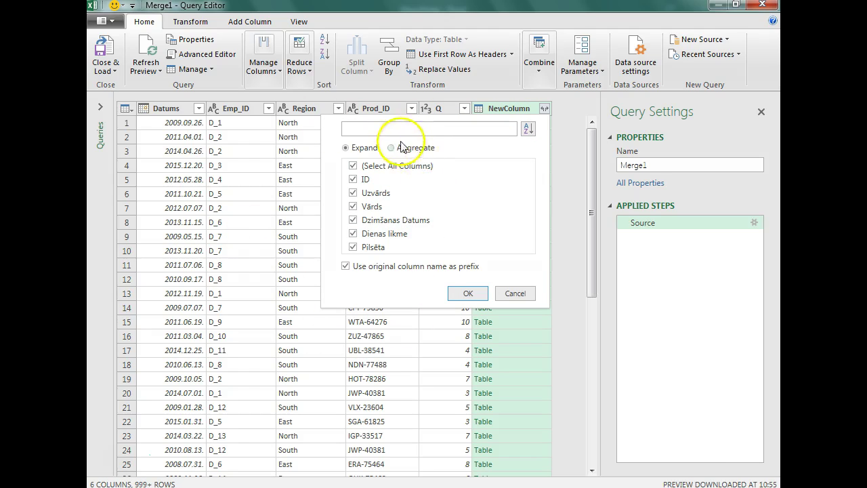
click(345, 266)
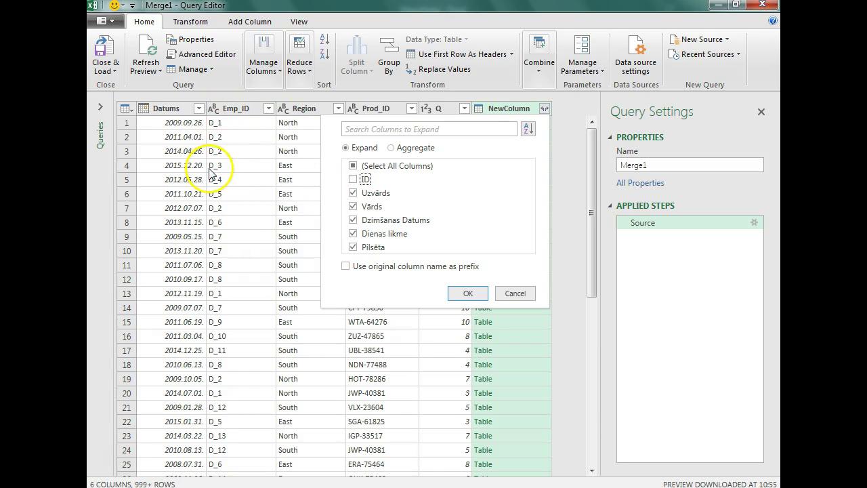
click(469, 293)
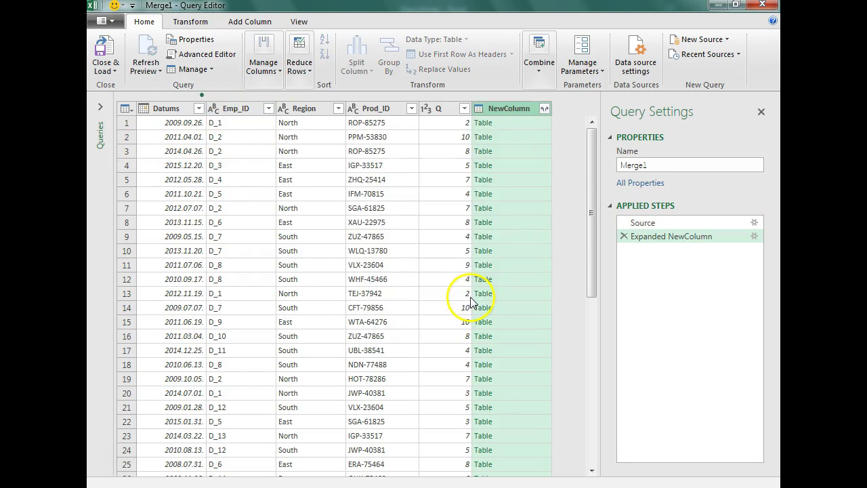
Examine the merged table across all its columns, from Datums to Pilsēta, including the expanded employee fields.
drag(391, 472, 576, 470)
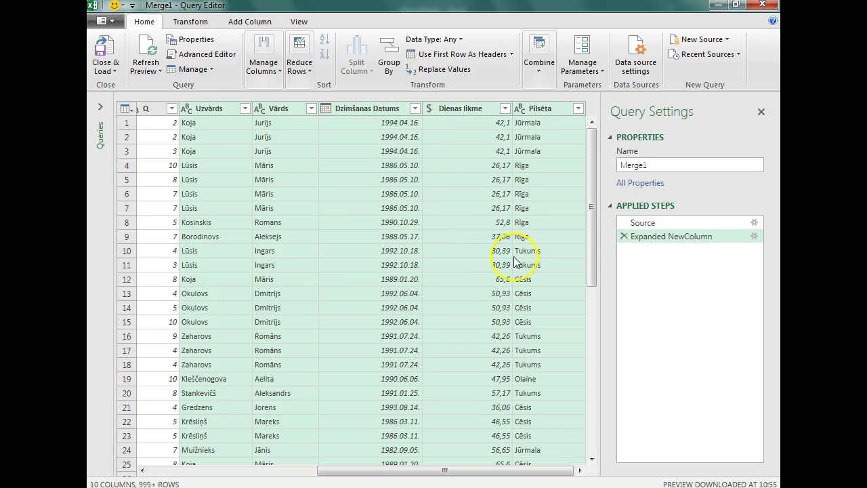
drag(519, 469, 309, 464)
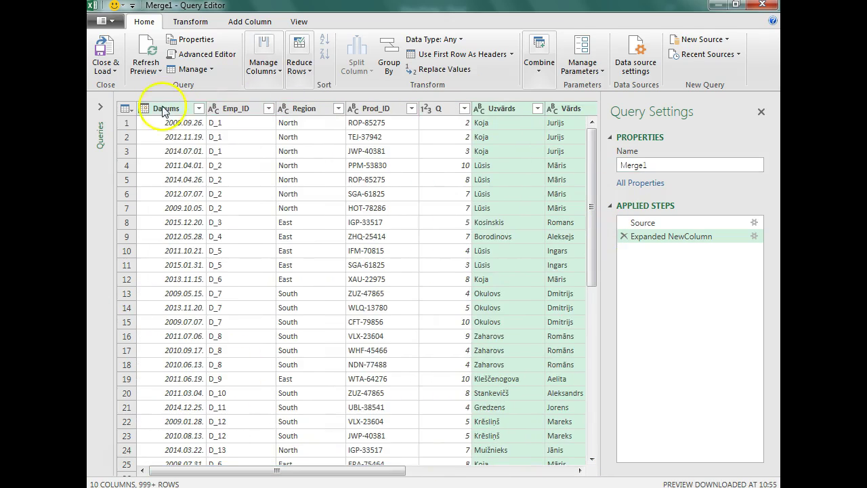
click(364, 126)
click(441, 123)
drag(390, 390, 576, 386)
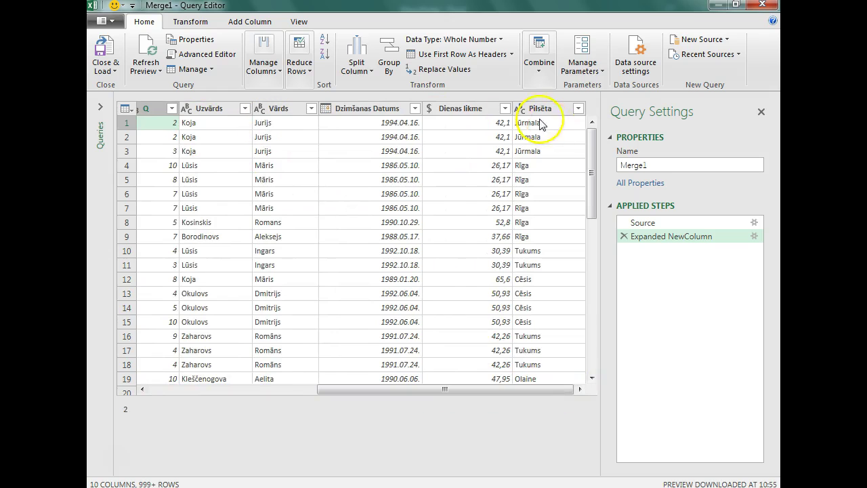
click(261, 125)
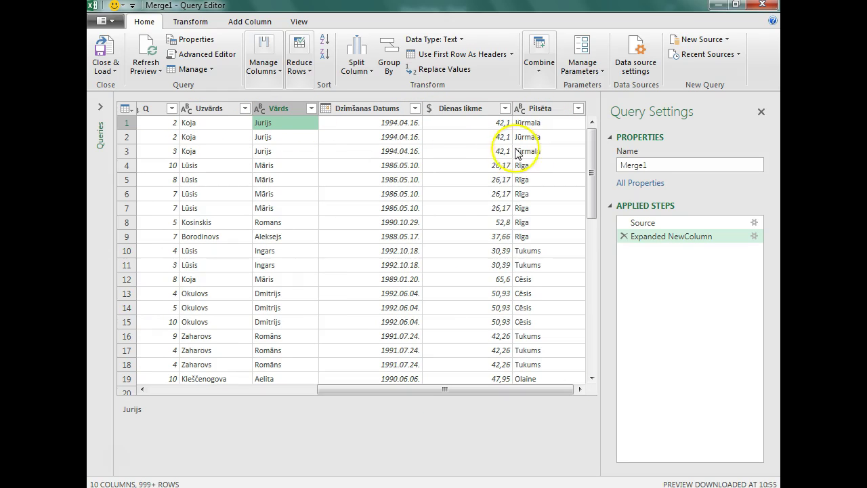
drag(503, 390, 258, 311)
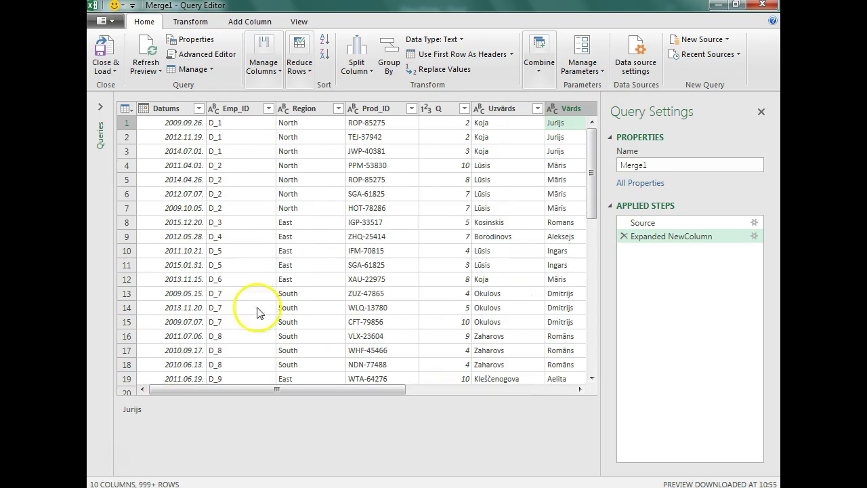
Rename the merged query as BigTable.
click(716, 165)
text(BigTable)
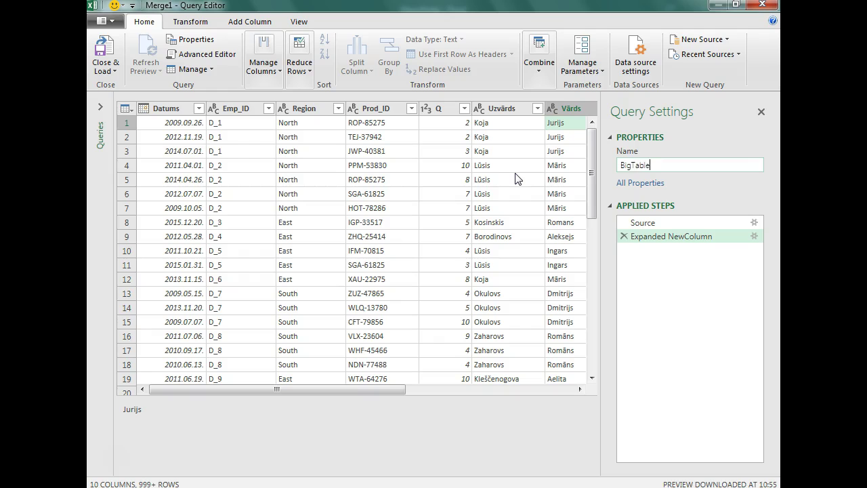
click(636, 205)
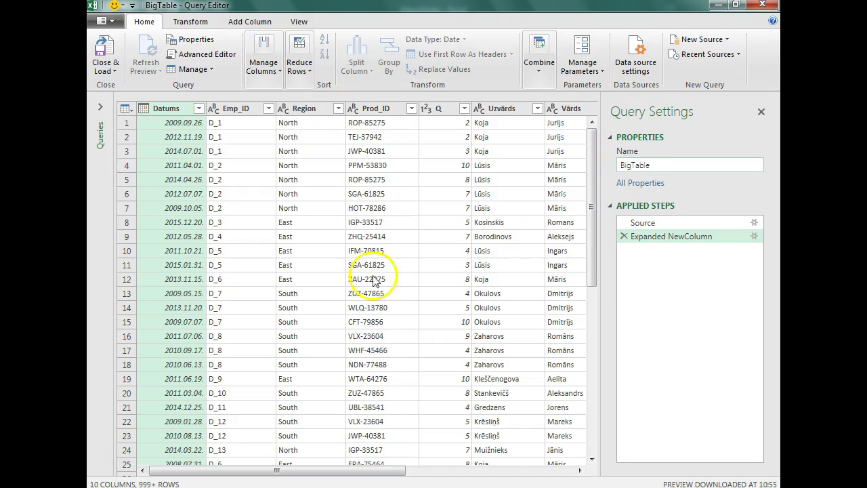
click(657, 169)
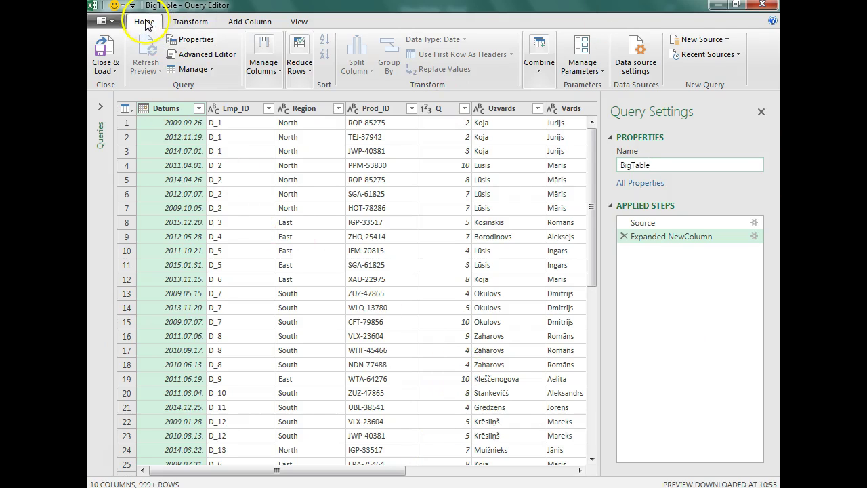
Merge BigTable with QPreces by matching Prod_ID to ID, using the Left Outer join kind.
click(542, 73)
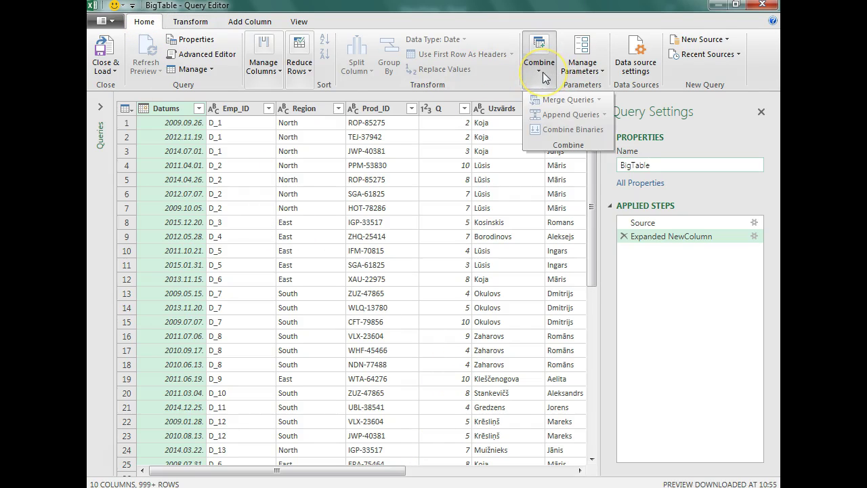
click(729, 263)
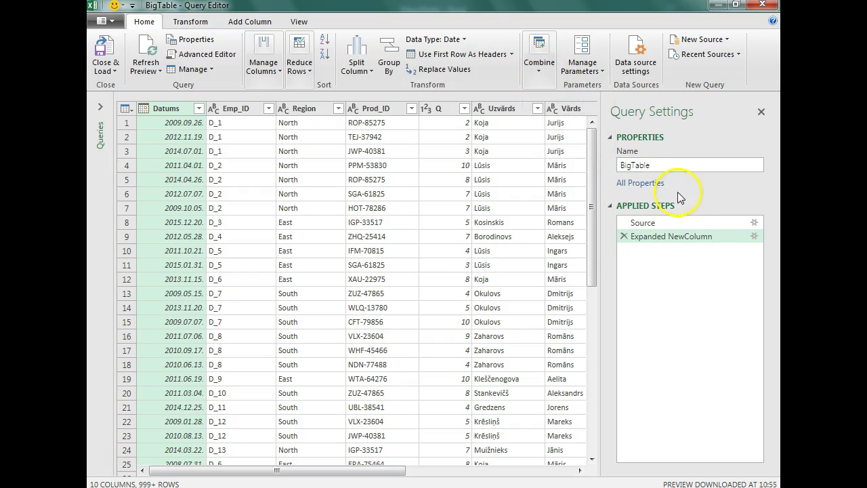
click(538, 59)
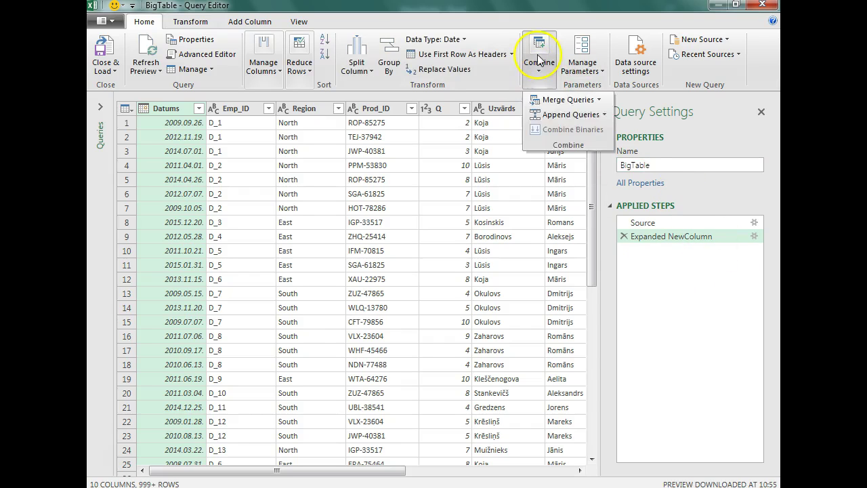
click(571, 102)
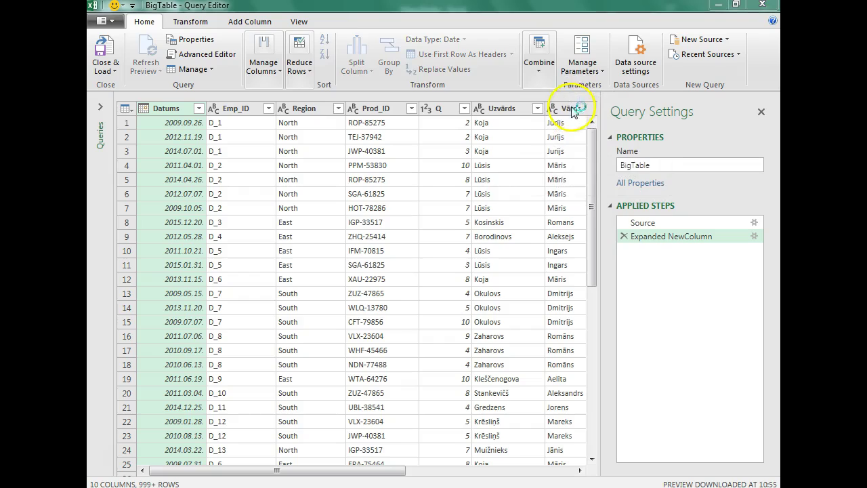
drag(296, 57, 309, 24)
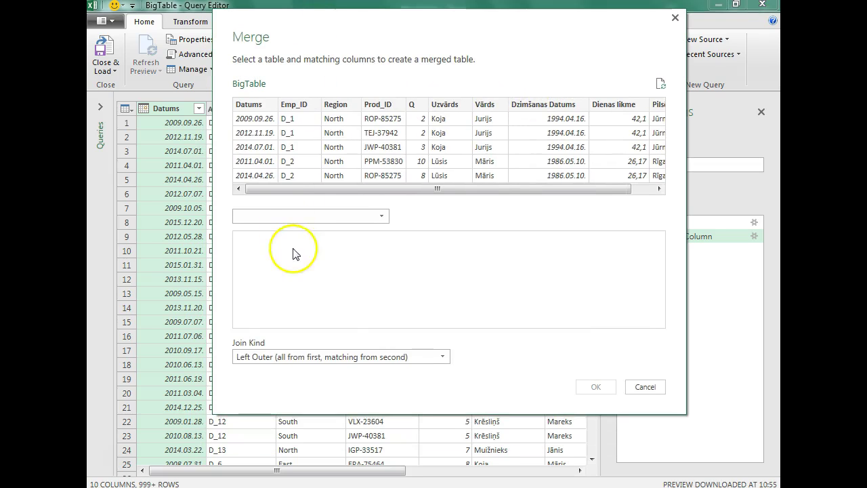
click(289, 218)
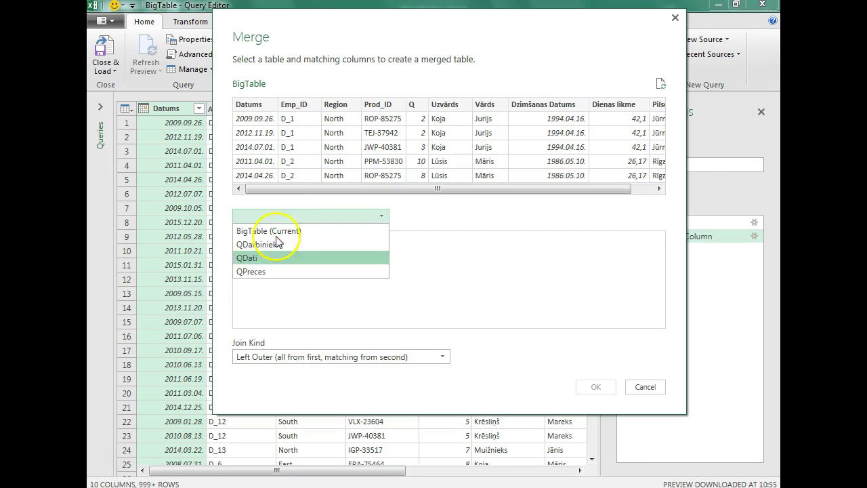
click(270, 273)
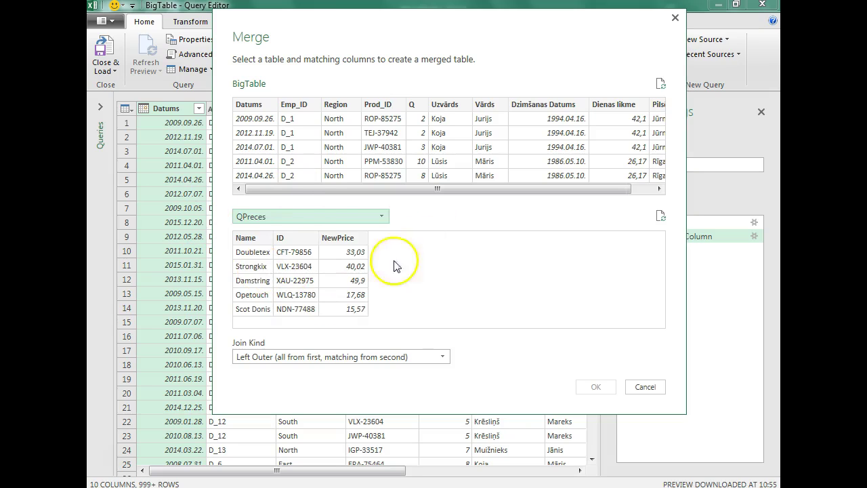
click(379, 106)
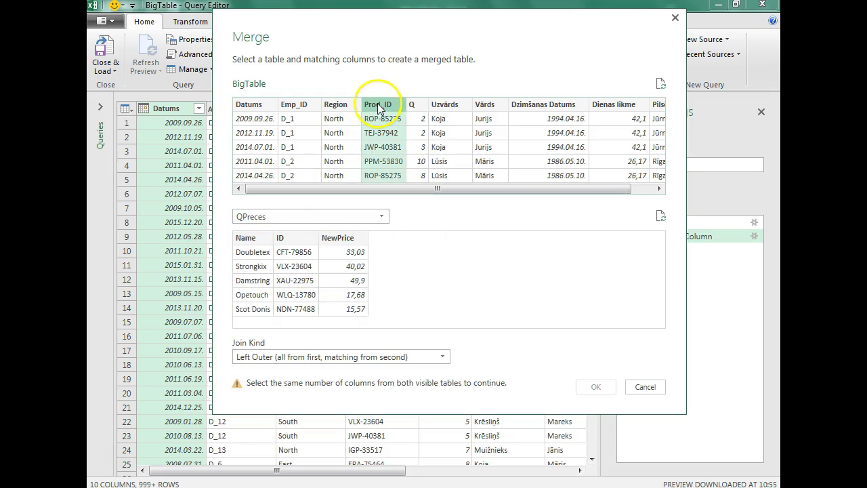
click(281, 241)
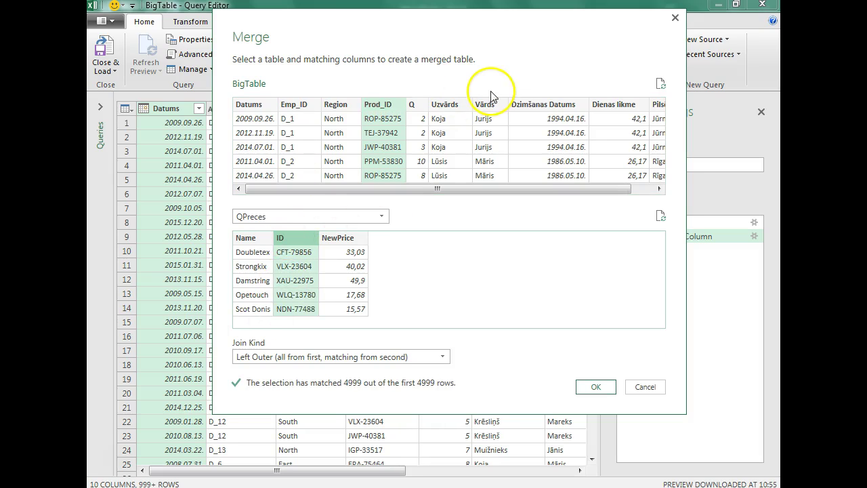
click(595, 387)
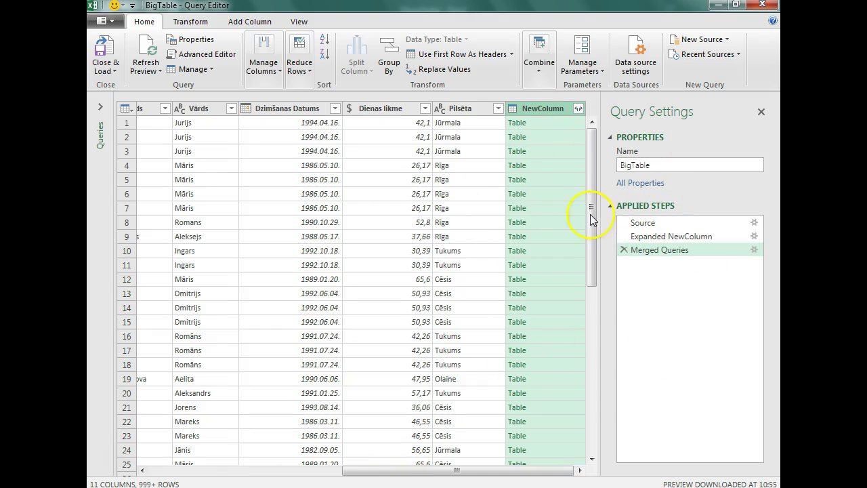
Expand NewColumn into only Name and NewPrice, leaving out ID and the original column name prefix.
click(577, 109)
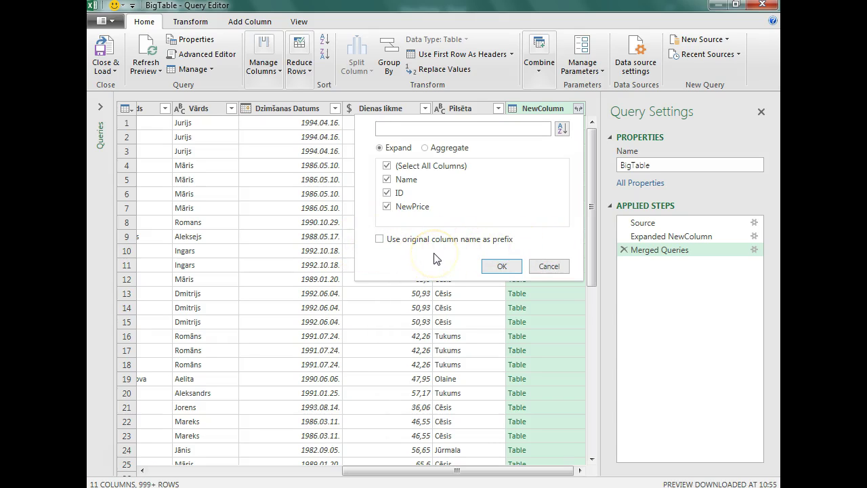
click(386, 193)
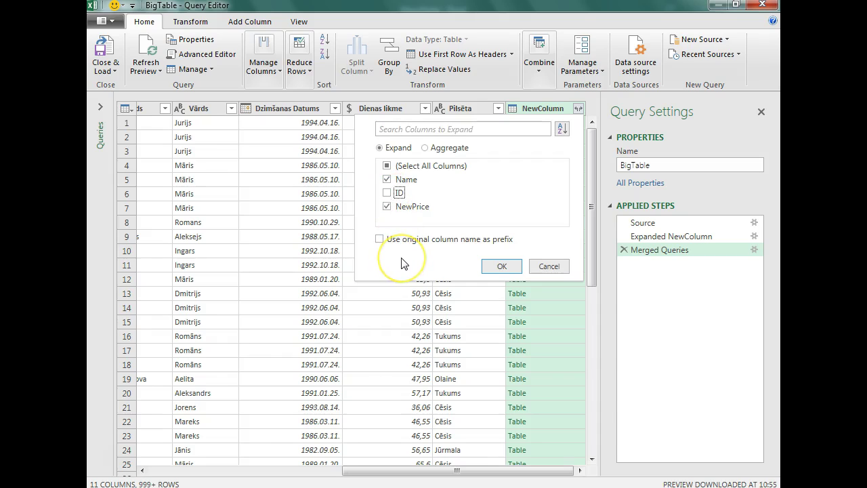
click(506, 268)
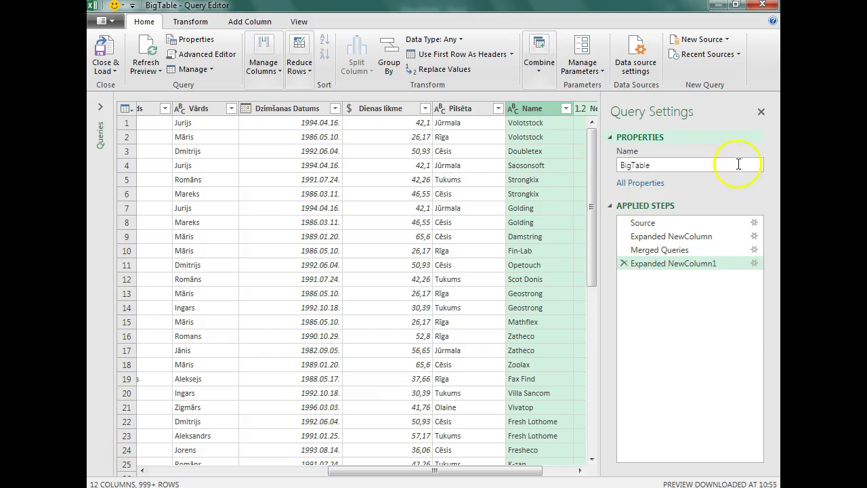
Examine the merged table across all its columns, from Datums to the expanded Name and NewPrice fields.
drag(507, 468, 538, 468)
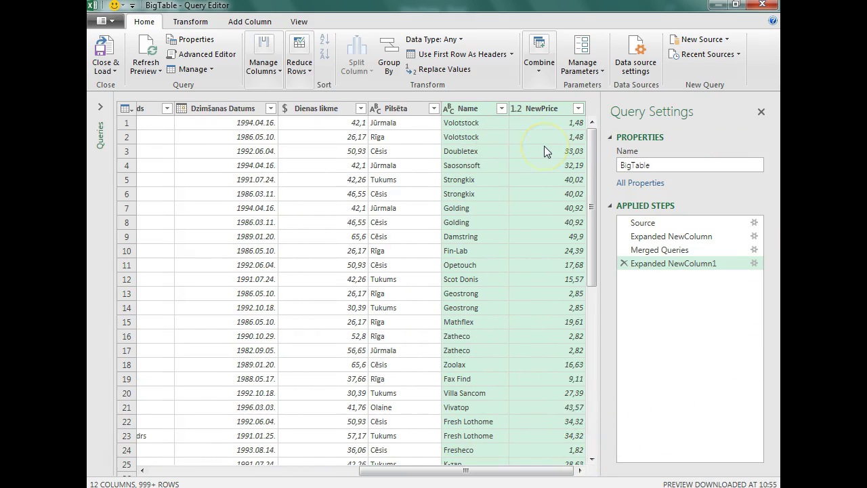
click(475, 151)
click(400, 223)
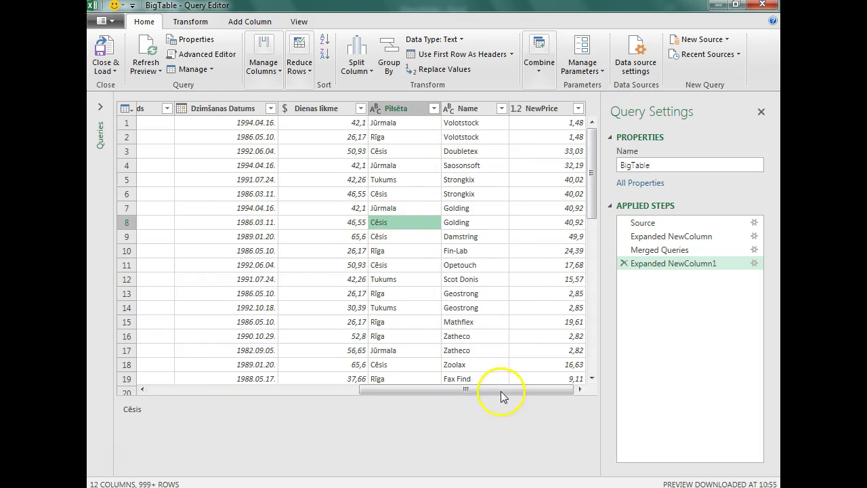
drag(503, 396, 194, 399)
click(200, 136)
click(253, 152)
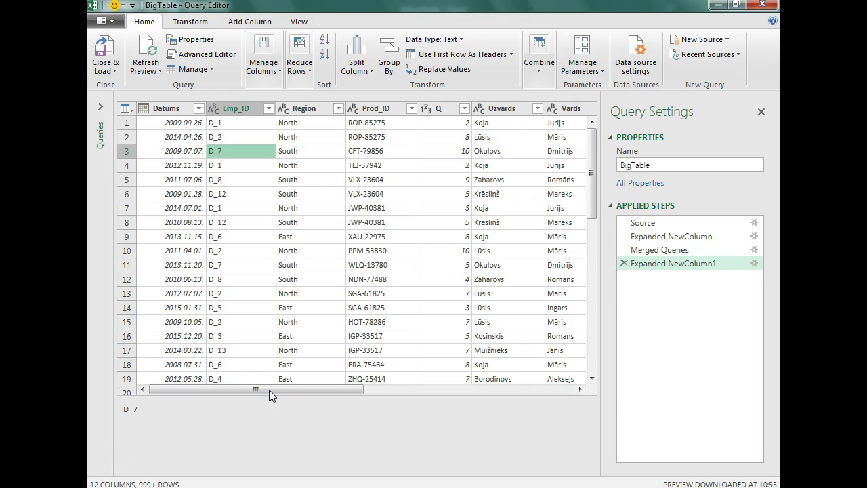
drag(269, 390, 567, 392)
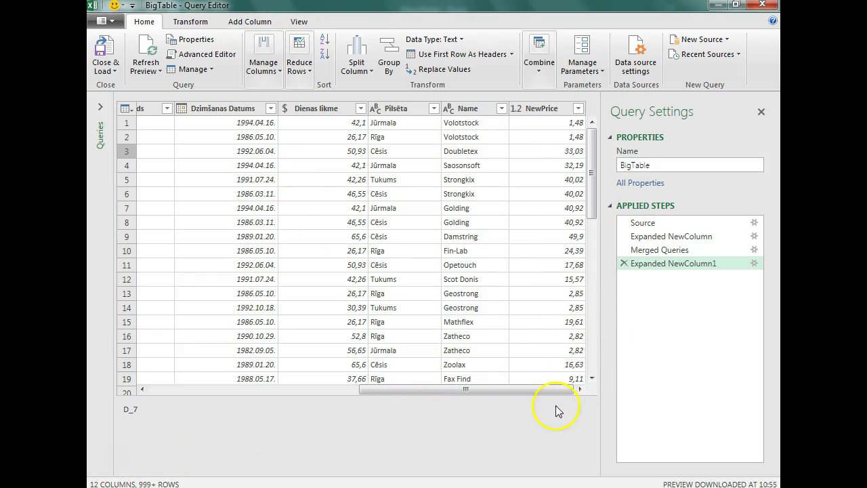
Start a new custom column in BigTable and name it Ieņēmumi.
click(255, 24)
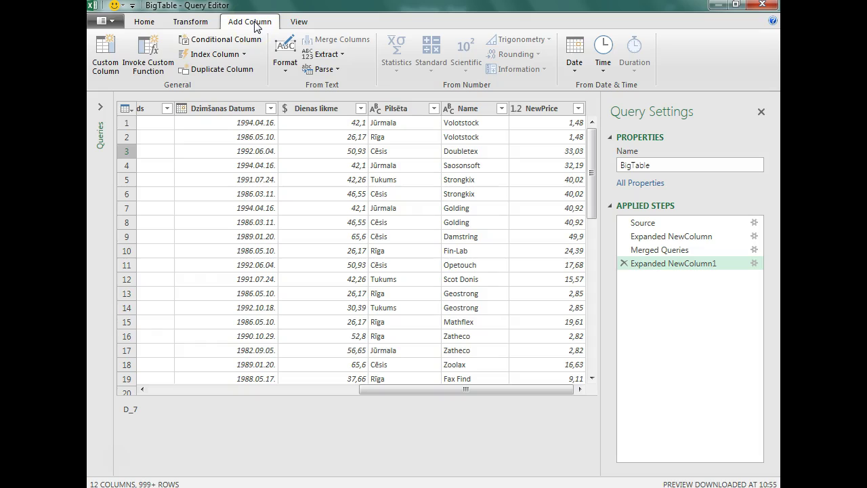
click(106, 68)
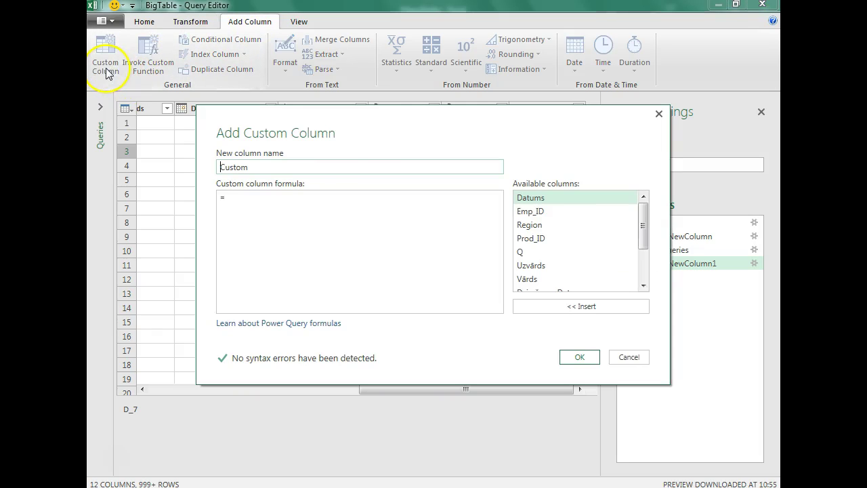
double_click(227, 167)
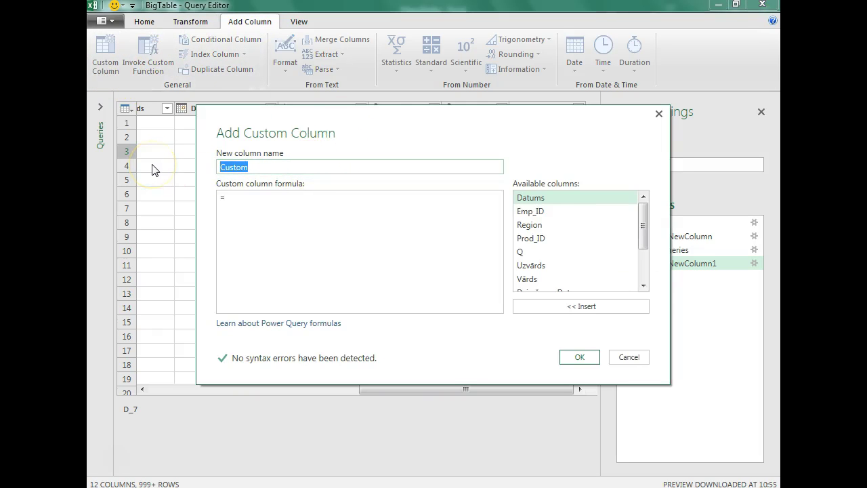
text(Ieņēmumi)
Build the custom column formula =[Q]*[NewPrice] from the available columns.
click(296, 215)
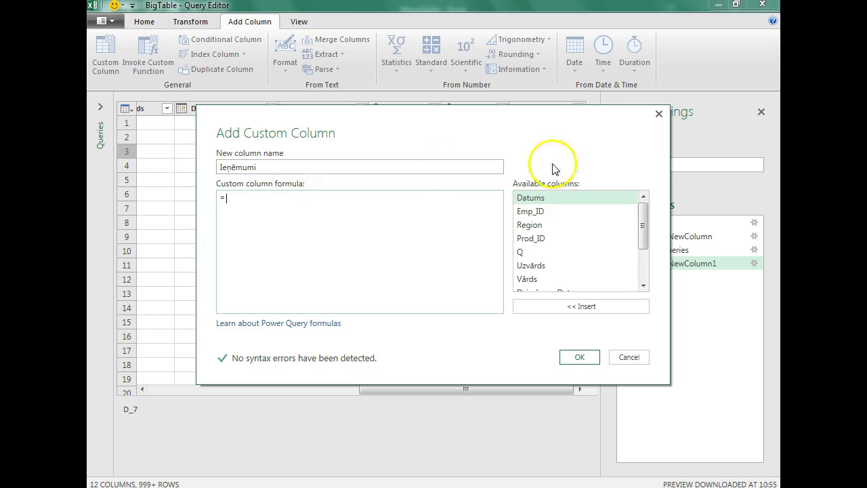
mouse_move(644, 227)
mouse_down()
mouse_move(645, 247)
mouse_move(643, 235)
mouse_up()
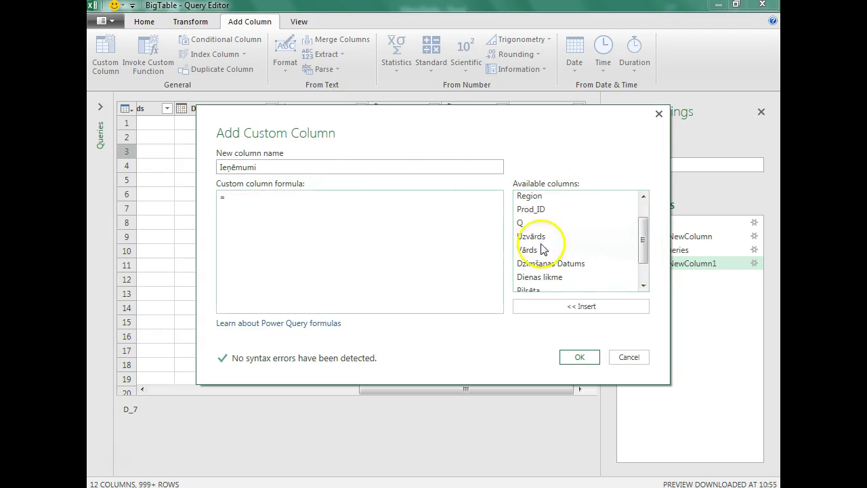
double_click(526, 223)
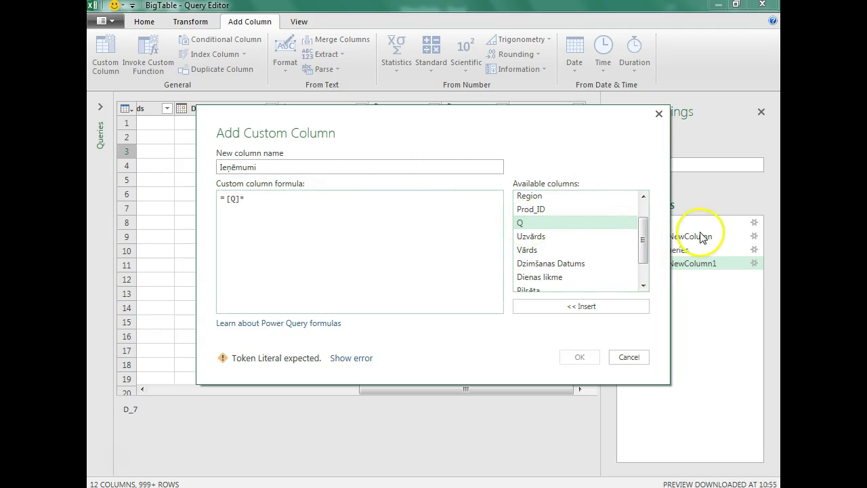
drag(645, 234, 646, 286)
text(*)
double_click(554, 285)
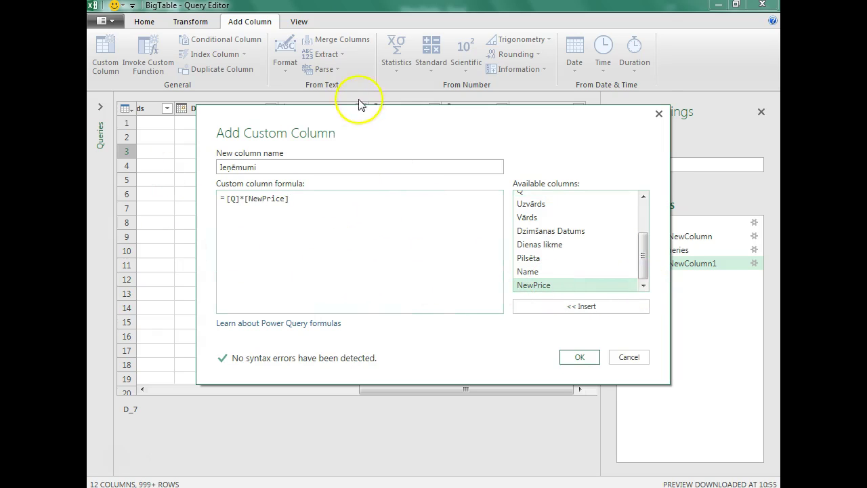
drag(359, 113, 357, 71)
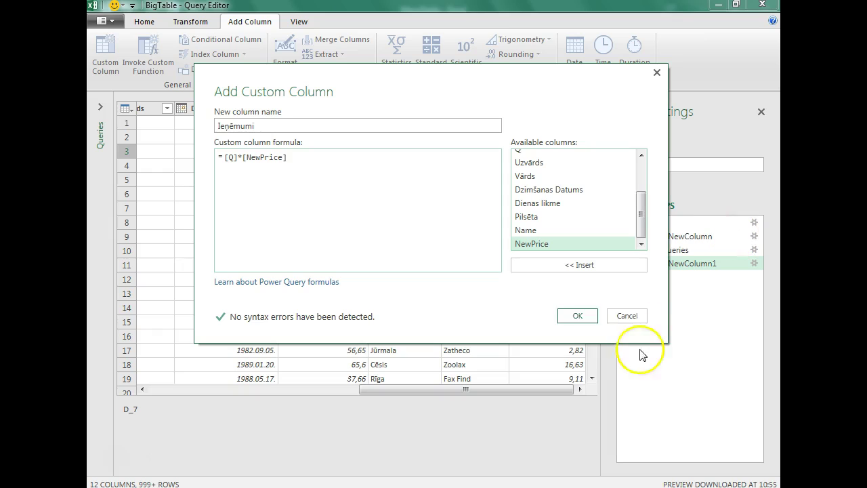
drag(415, 76, 459, 178)
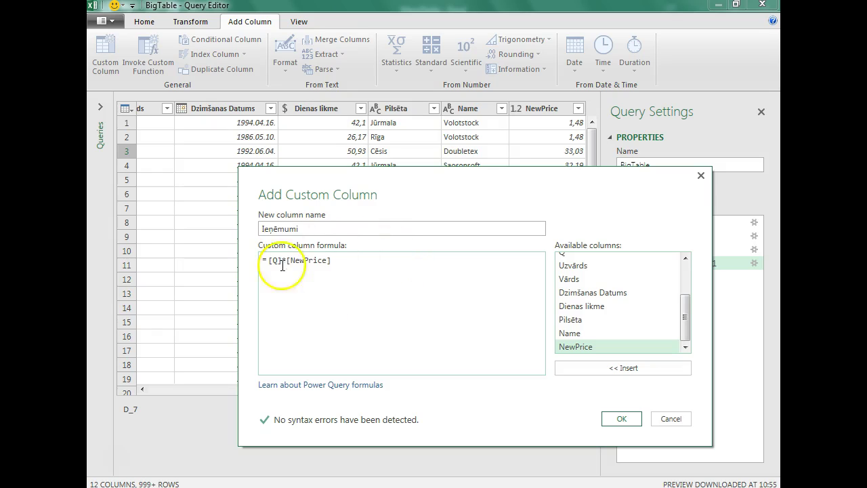
Change the new column's name to IeņēmumiArPVN, extend its formula to =[Q]*[NewPrice]*1.21, and create the column.
click(303, 228)
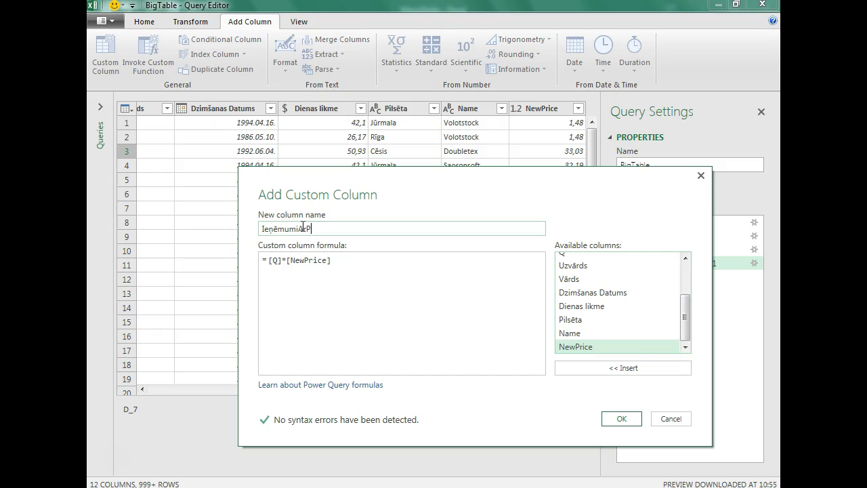
click(348, 263)
key(BackSpace)
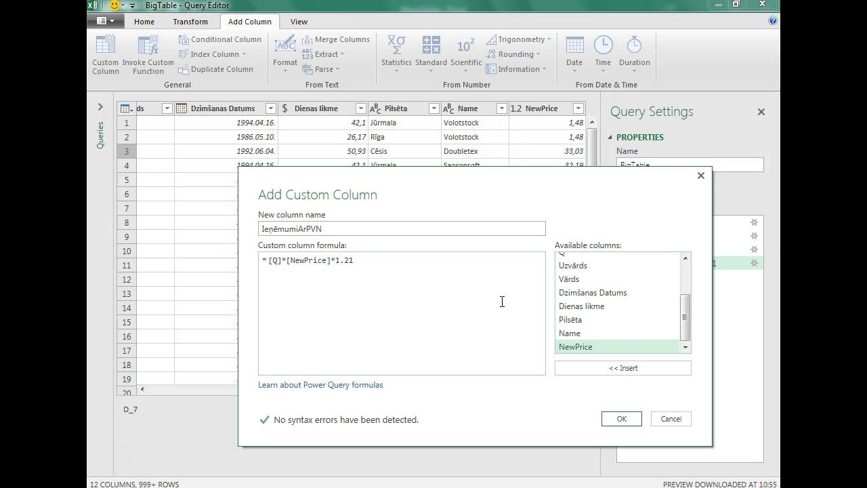
click(269, 262)
click(385, 289)
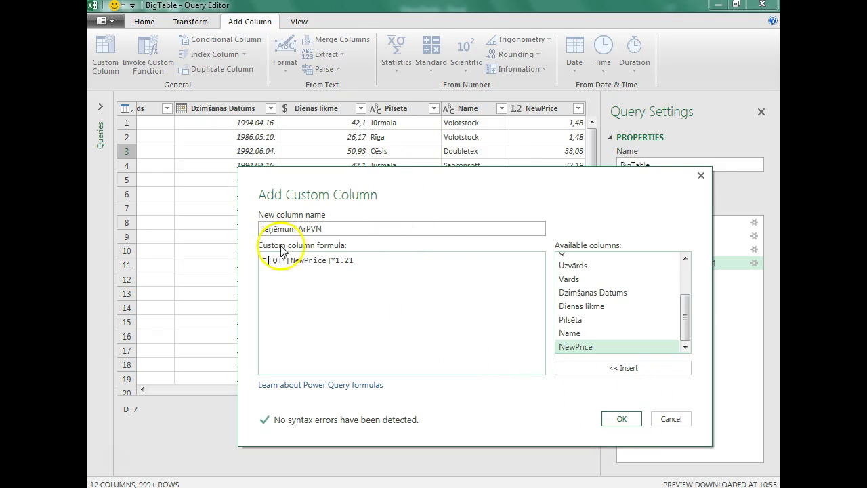
click(620, 418)
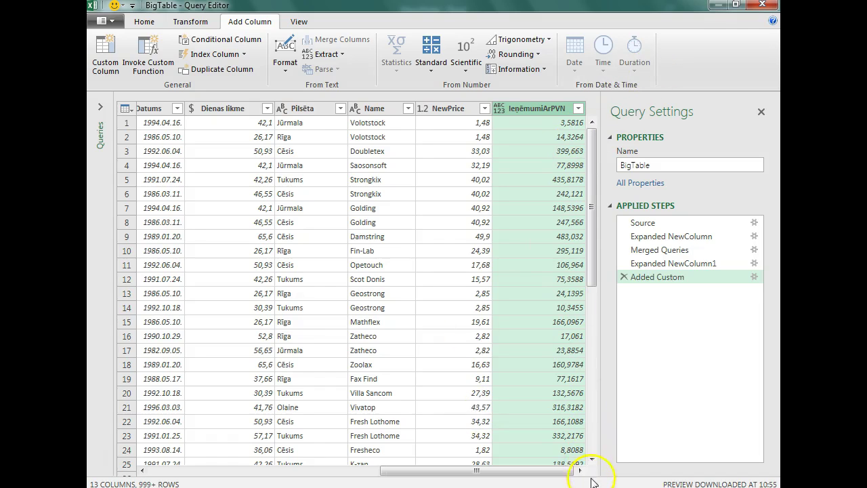
Widen the data preview and review the name and formula stored in the Added Custom step.
drag(610, 453, 660, 458)
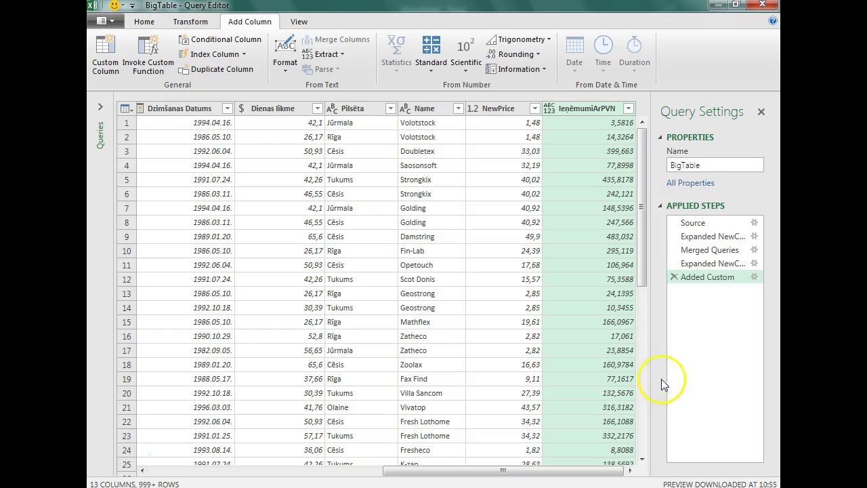
click(754, 277)
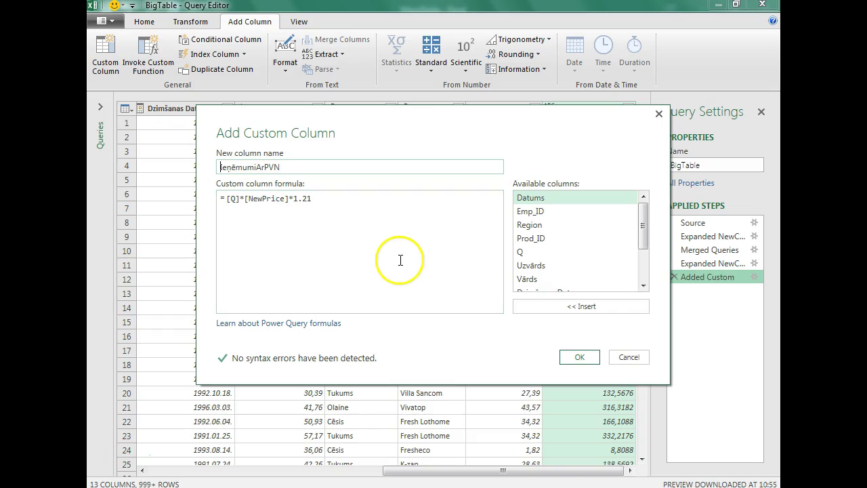
click(580, 357)
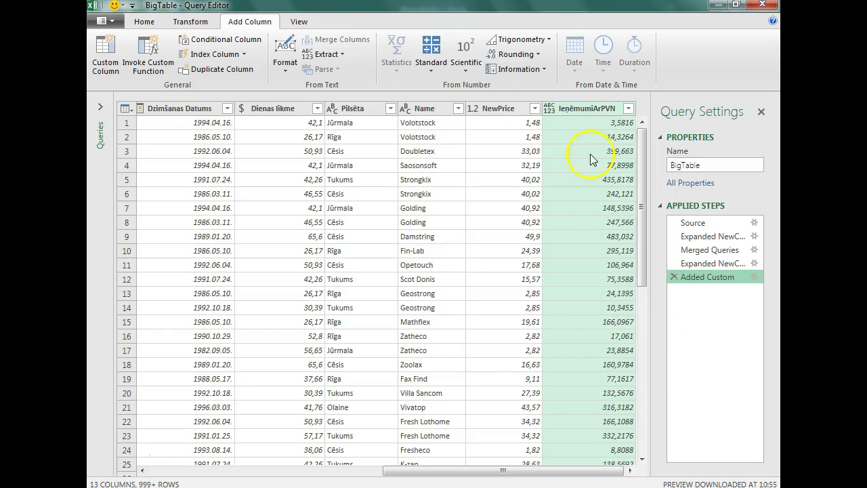
Round the existing IeņēmumiArPVN column's values to 2 decimal places.
click(192, 21)
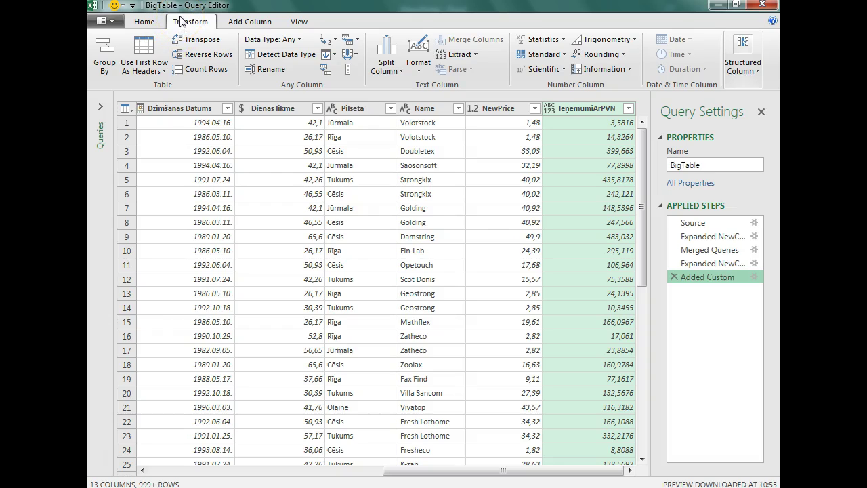
click(592, 56)
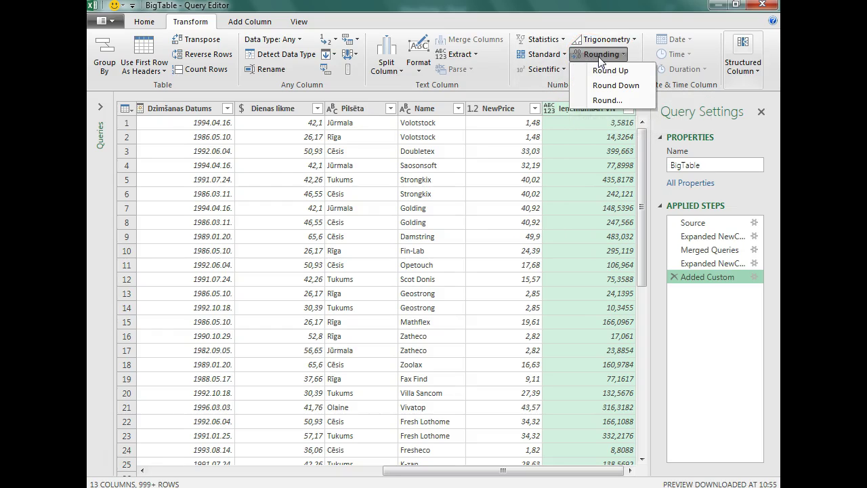
click(607, 101)
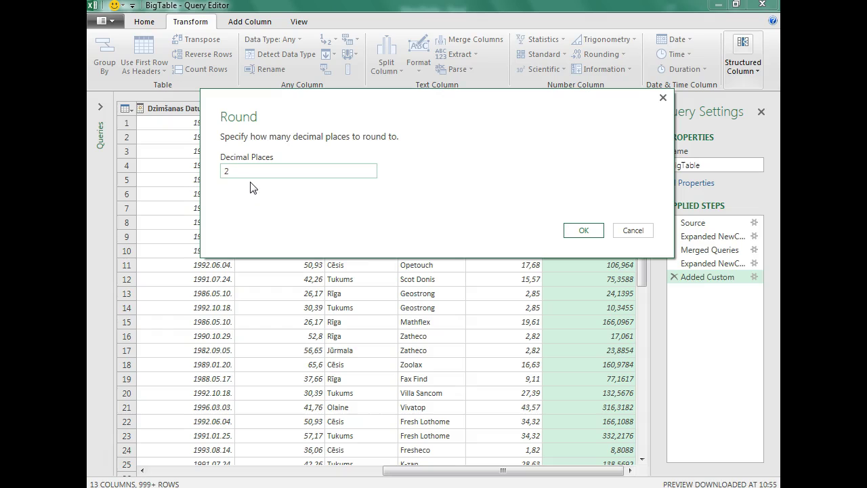
click(583, 231)
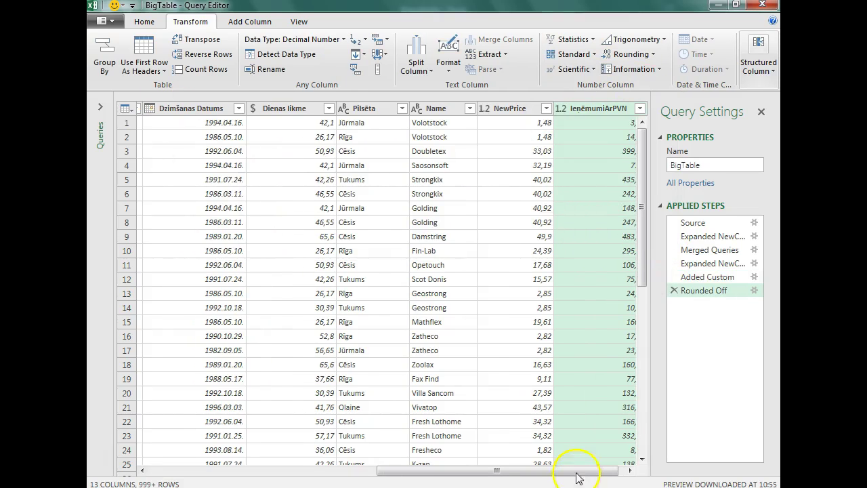
Widen the data preview and review BigTable's columns from the rounded IeņēmumiArPVN back to Datums.
drag(577, 478, 624, 475)
drag(652, 270, 668, 277)
drag(656, 237, 629, 169)
drag(619, 470, 385, 470)
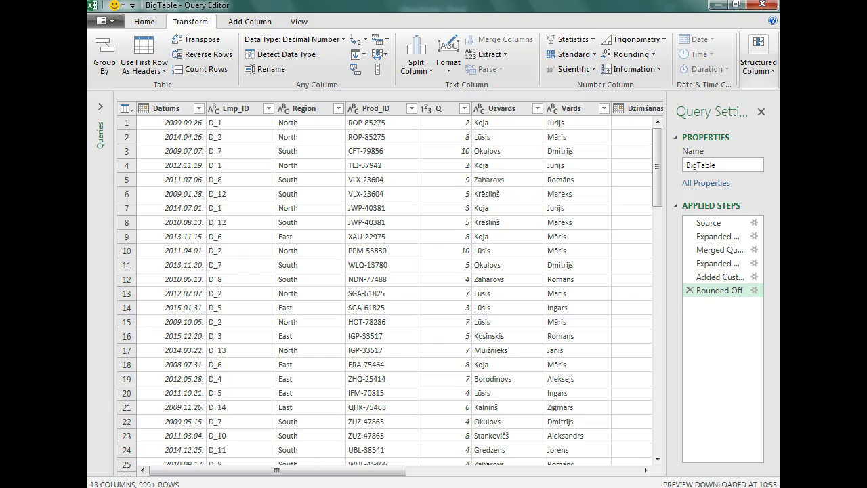
click(231, 137)
Close the query editor and load BigTable as Only Create Connection, adding its data to the Data Model.
click(144, 21)
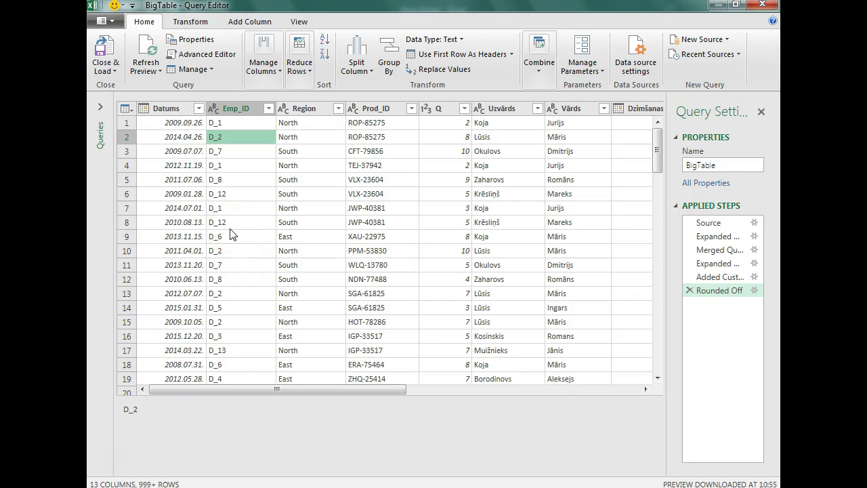
click(113, 71)
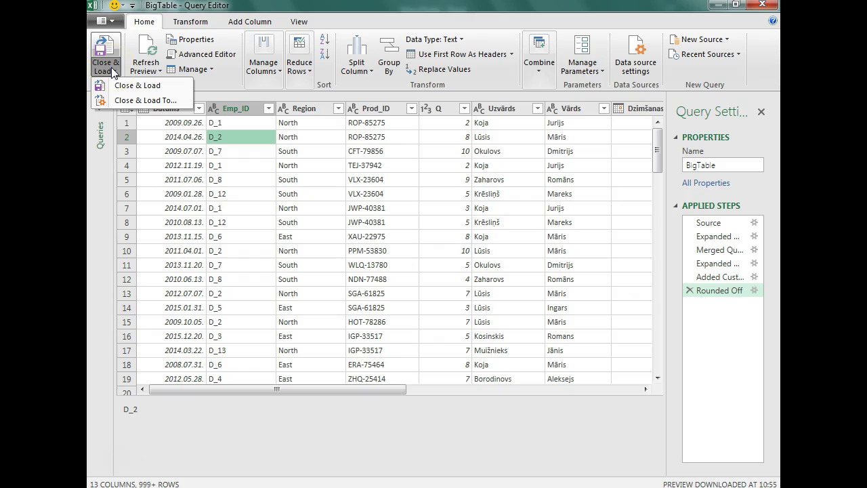
click(150, 102)
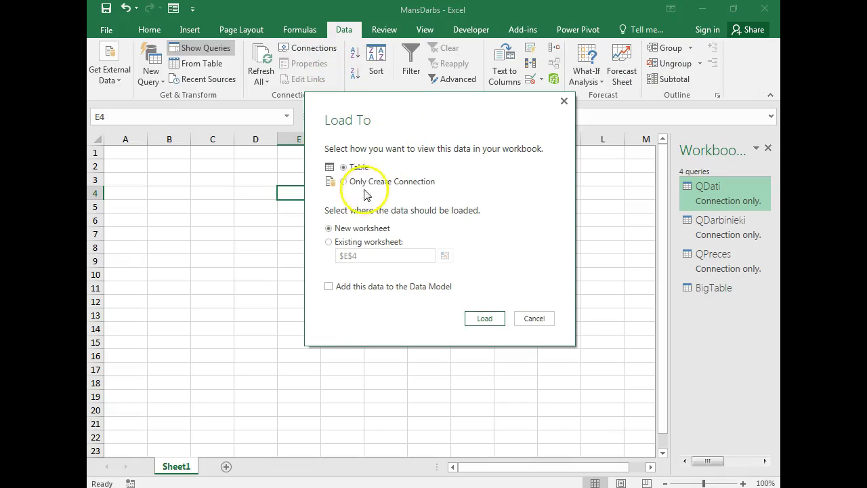
click(344, 181)
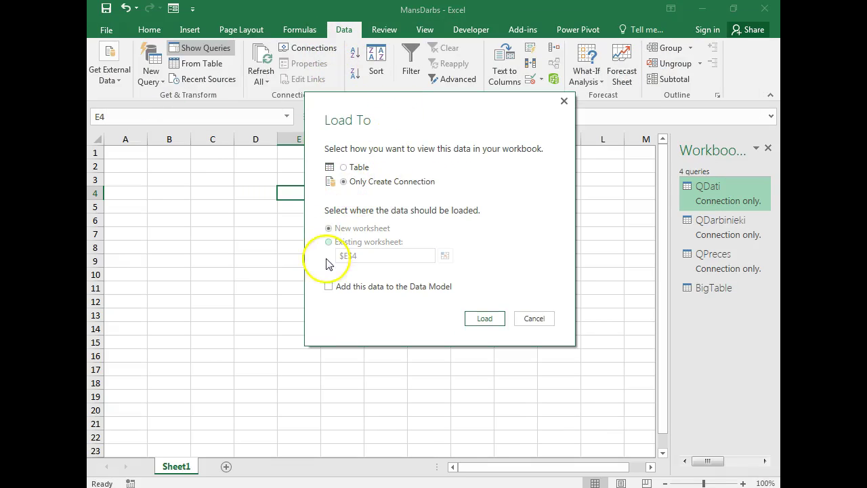
click(329, 287)
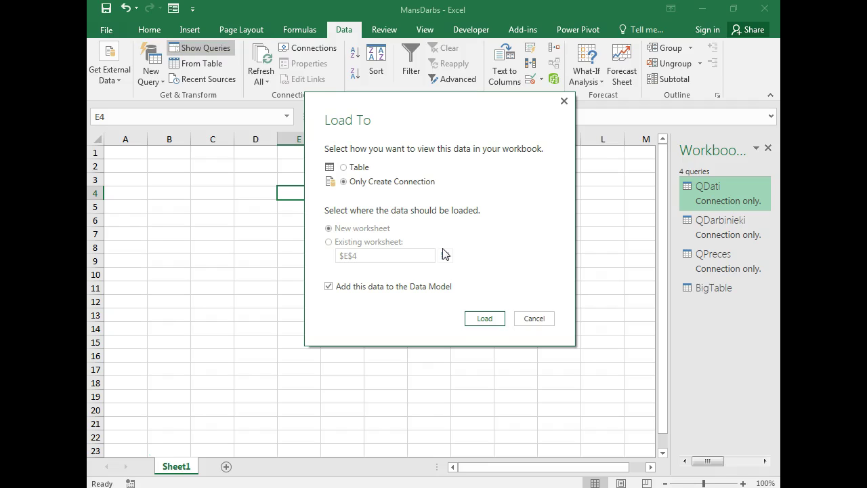
click(483, 320)
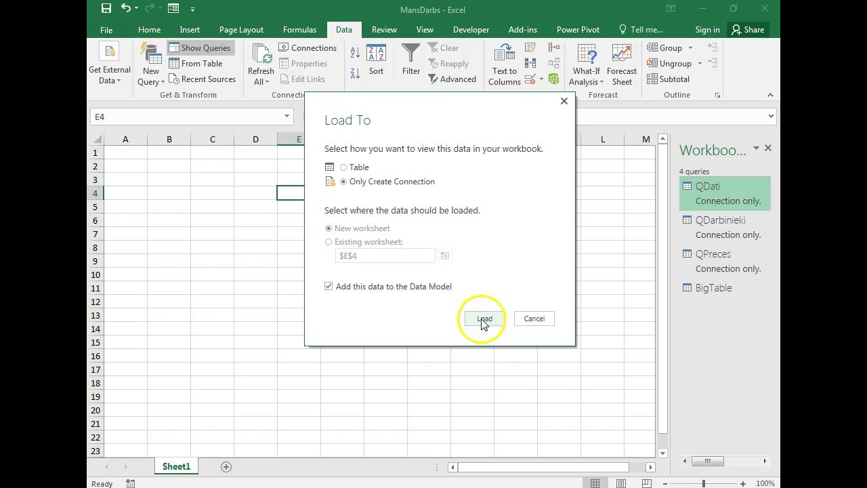